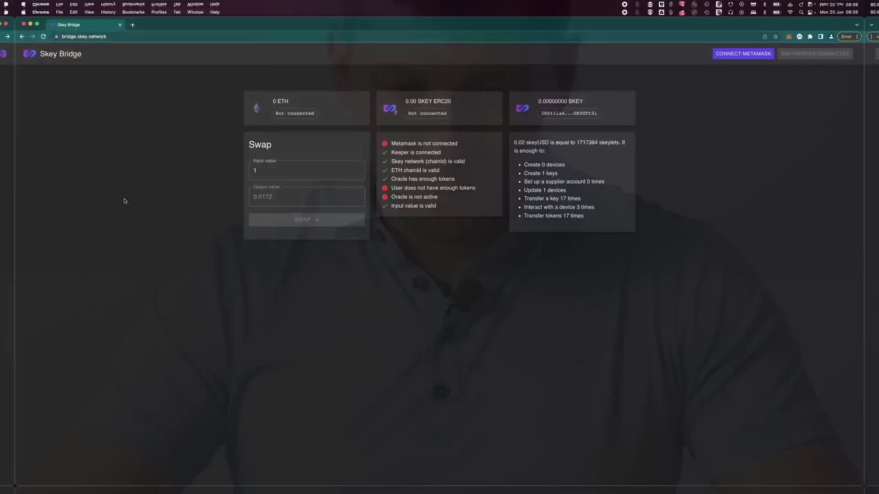
Connect the MetaMask wallet account to Skey Bridge and approve the connection.
left_click(734, 56)
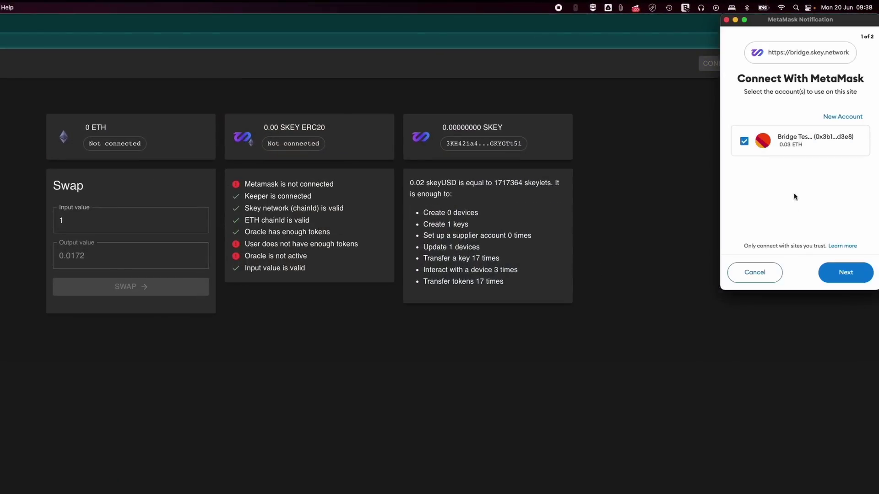
left_click(846, 273)
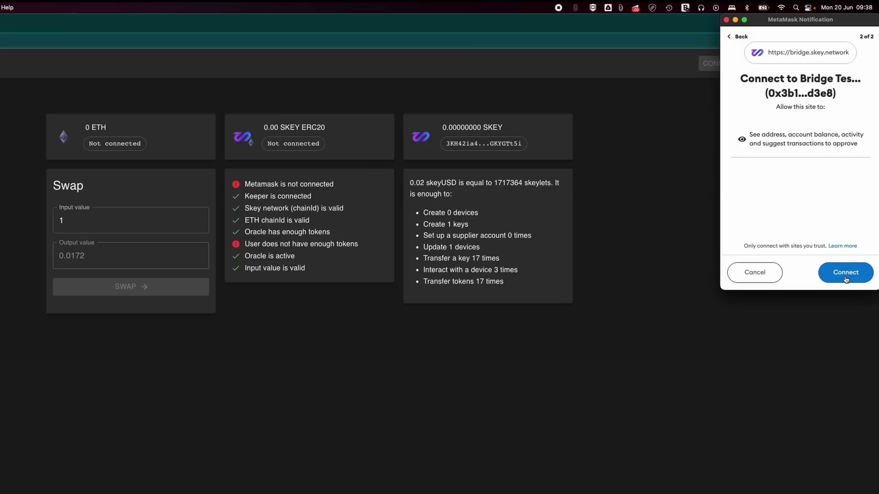
left_click(849, 275)
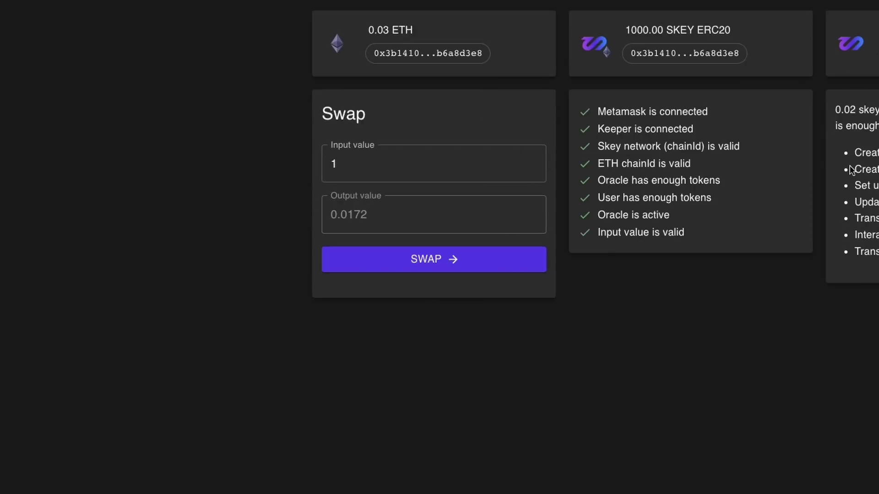
Highlight the ETH balance, 1000.00 SKEY ERC20 balance, ERC20 address and readiness checklist in turn.
mouse_move(413, 30)
left_mouse_down()
mouse_move(369, 31)
mouse_move(490, 55)
left_mouse_up()
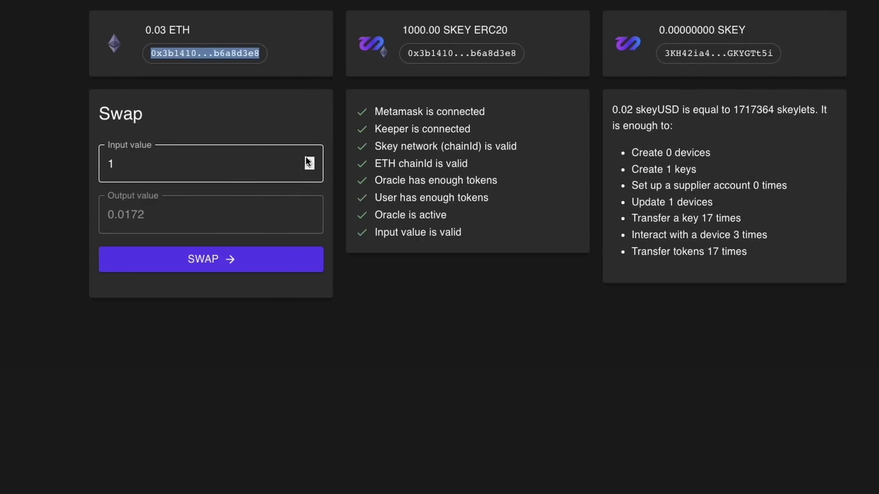
left_click_drag(509, 30, 471, 24)
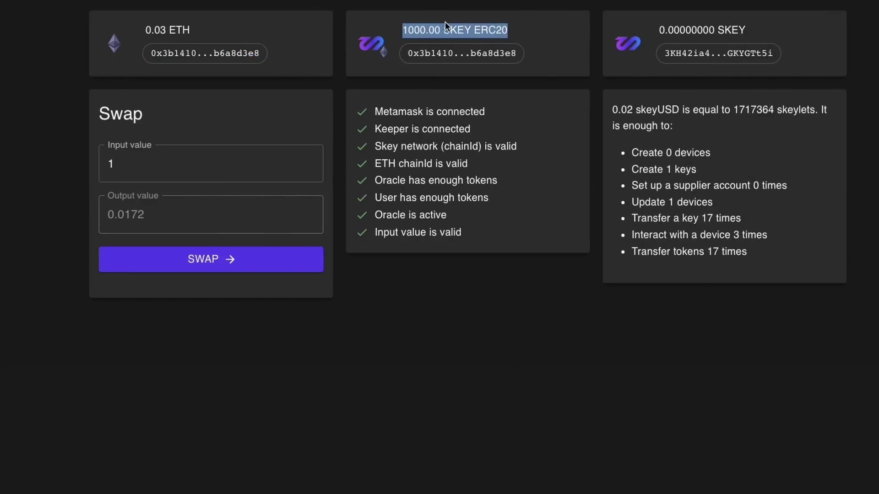
left_click(516, 52)
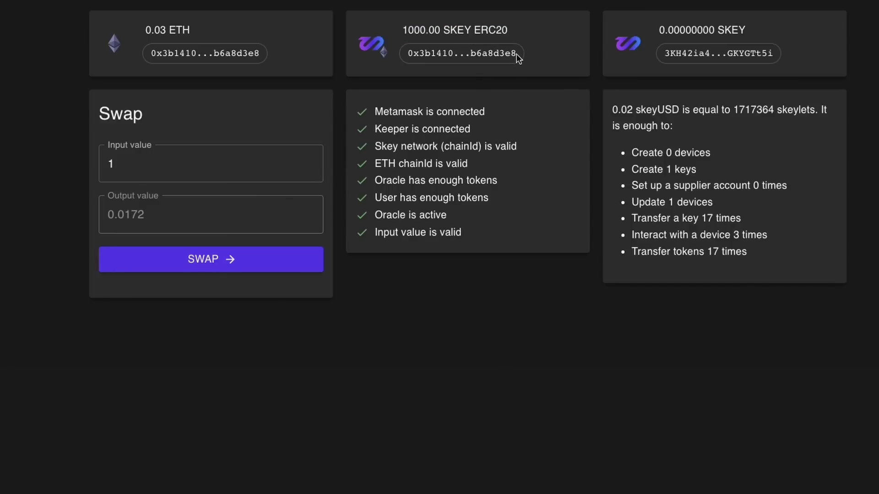
left_click_drag(515, 54, 421, 52)
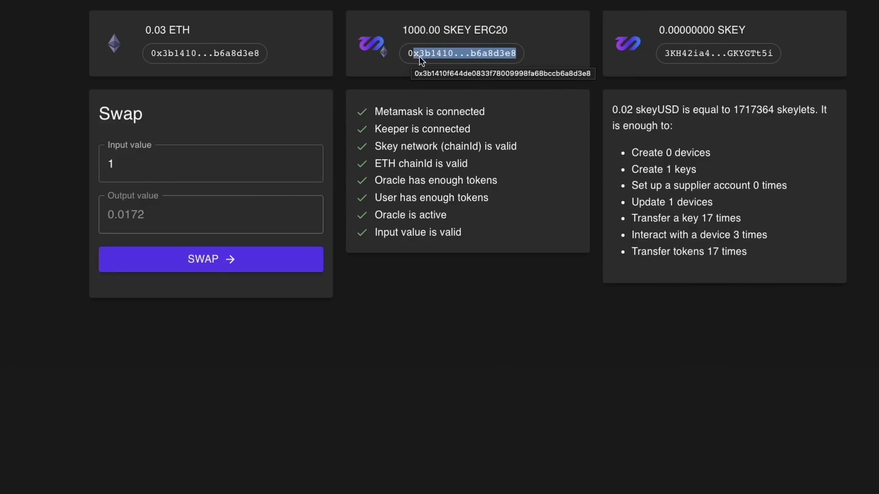
left_click(419, 56)
left_click_drag(461, 234, 385, 117)
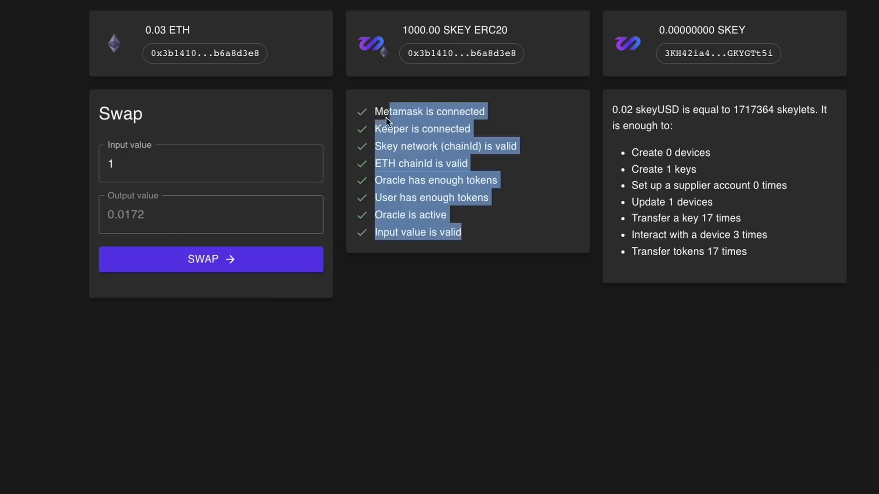
left_click(462, 223)
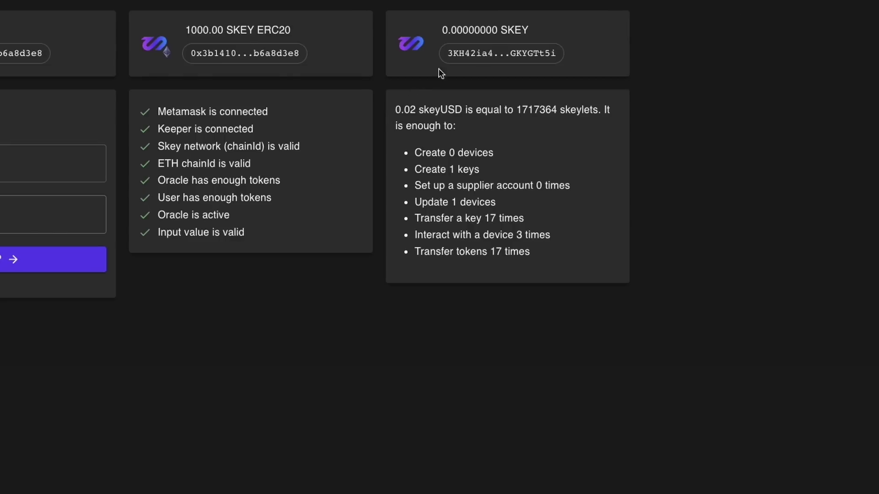
left_click_drag(529, 30, 448, 33)
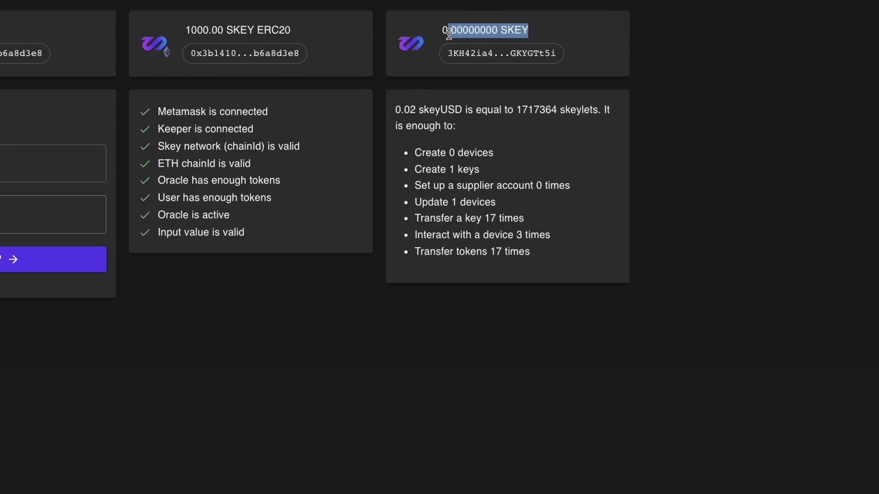
left_click(488, 52)
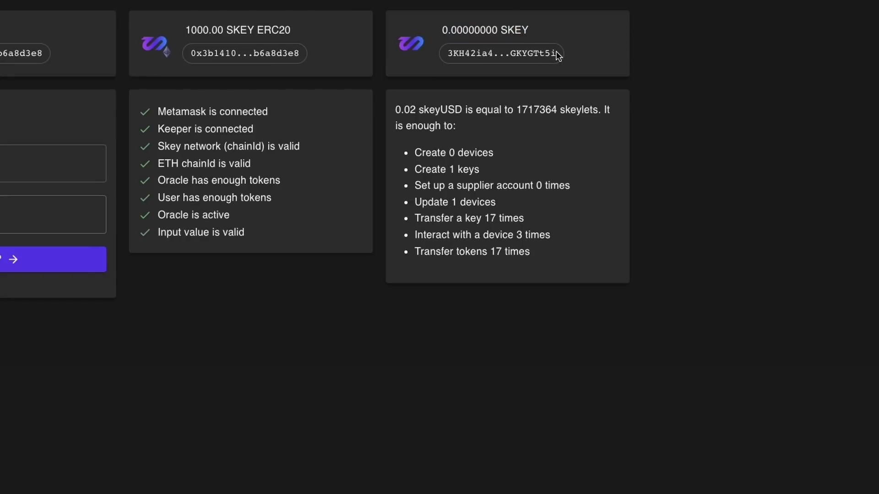
left_click_drag(543, 57, 454, 62)
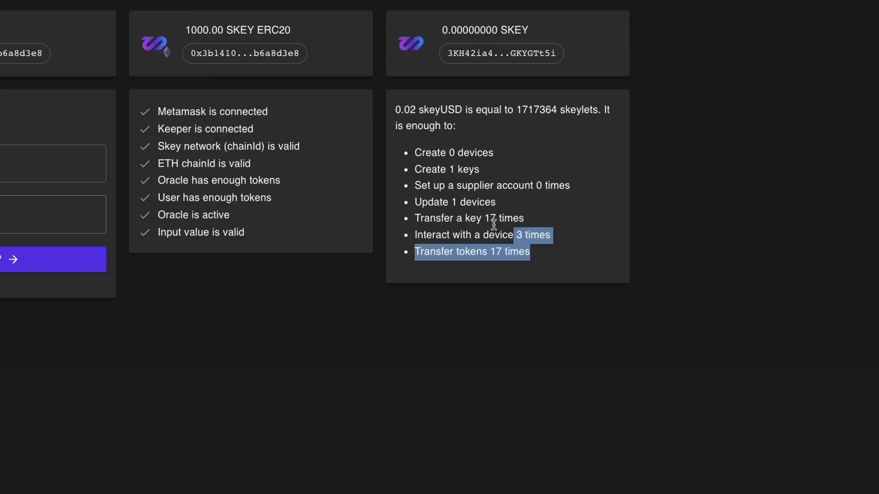
left_click_drag(523, 237, 408, 152)
left_click(512, 176)
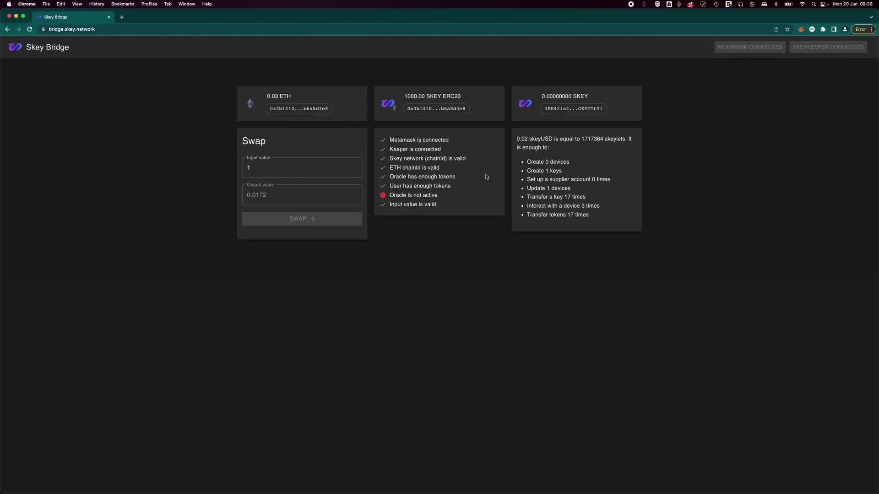
Change the swap input amount to 1000 SKEY ERC20 and start the swap.
left_click(300, 169)
type("0")
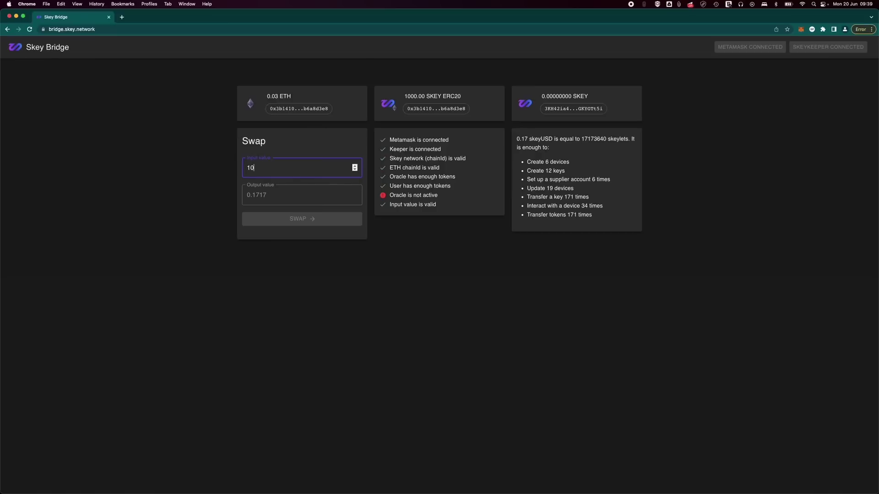
type("00")
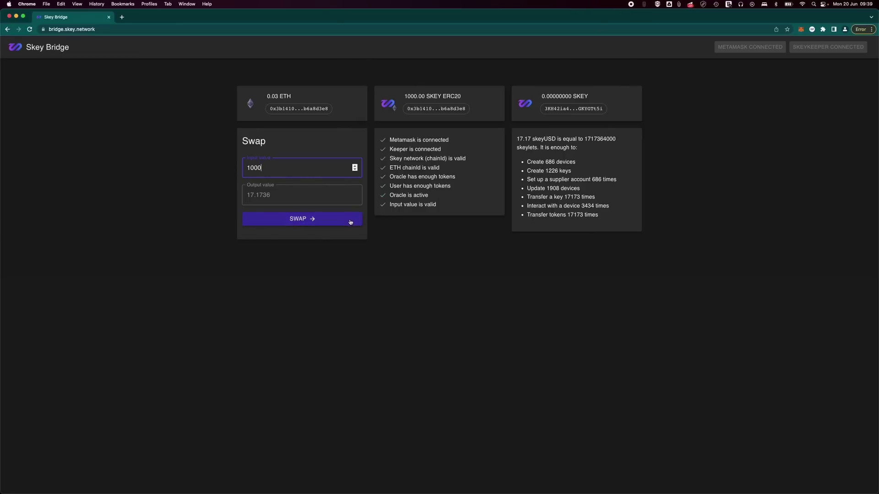
left_click(350, 222)
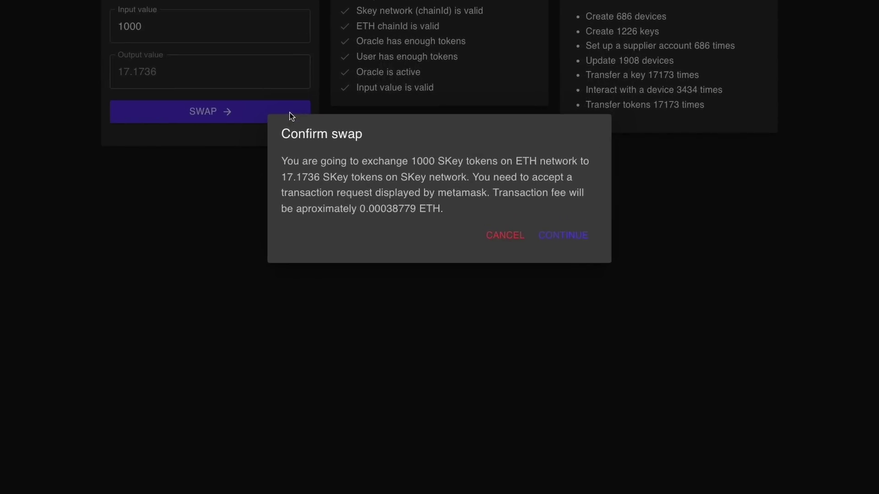
Continue past the swap summary and confirm the 1000 Skey transfer in MetaMask.
left_click(566, 242)
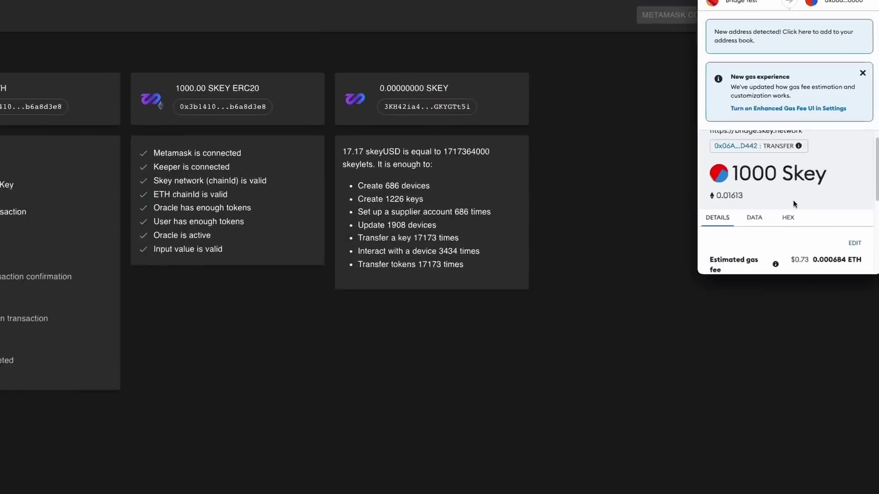
scroll(795, 202, "down", 3)
scroll(777, 216, "down", 3)
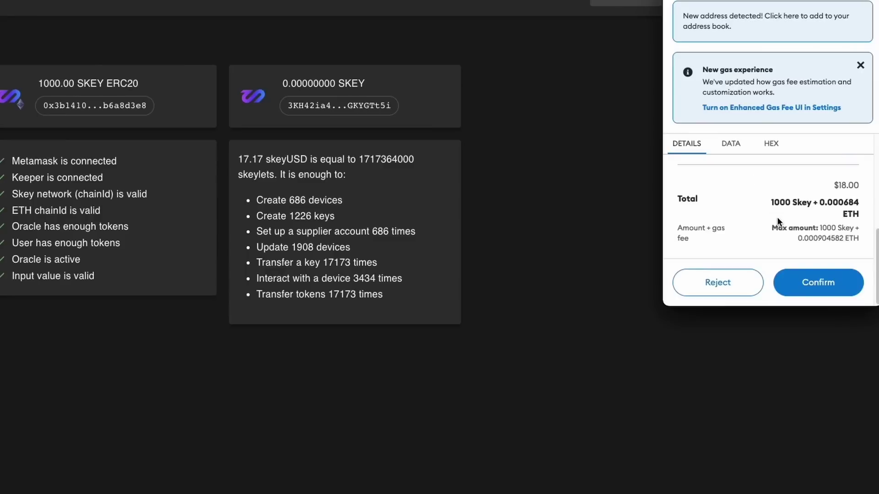
left_click(829, 291)
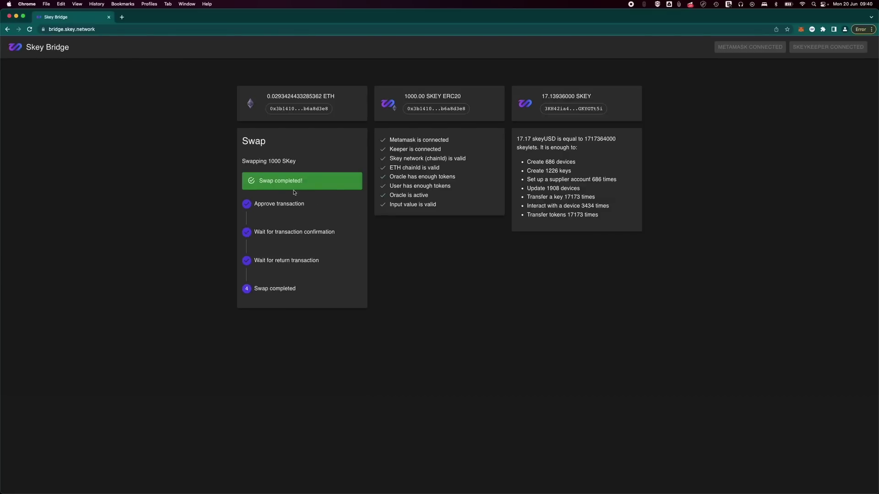
Deselect the text on the swap completion message.
left_click(321, 209)
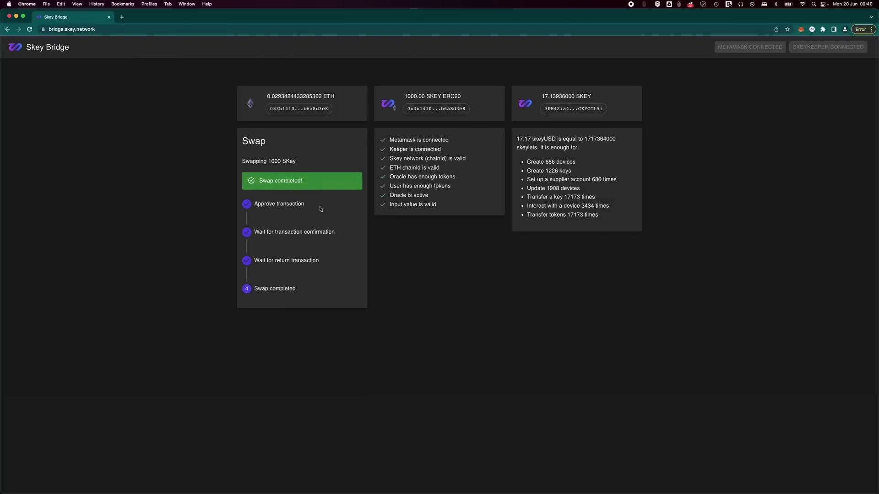